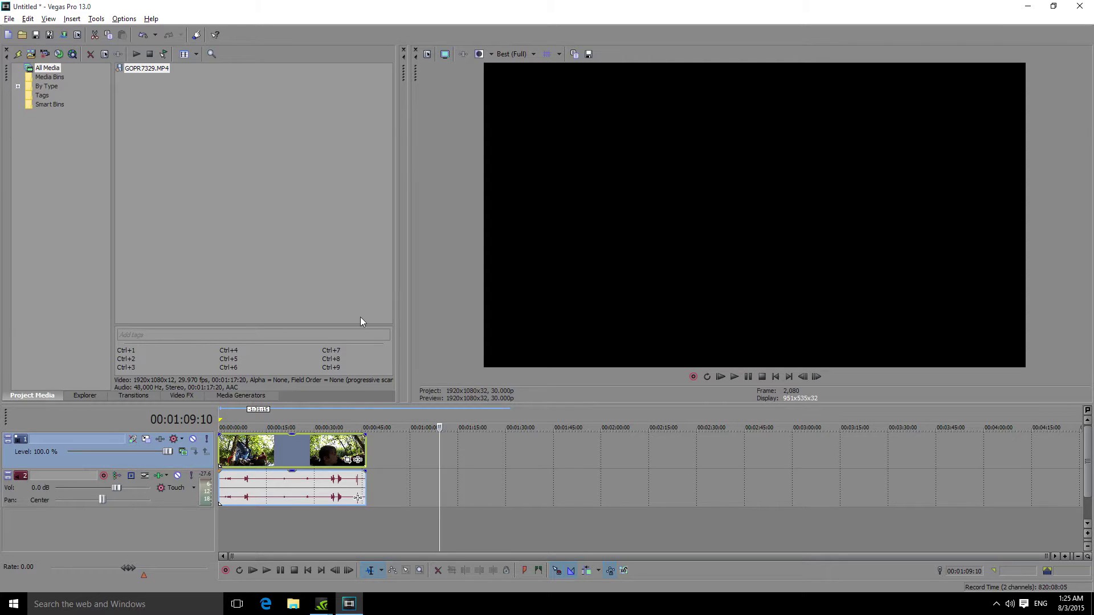
Step: Play the GoPro forest clip from near the start and pause at 00:00:13:10 to hear the quiet audio
{"action": "left_click", "coordinate": [226, 420]}
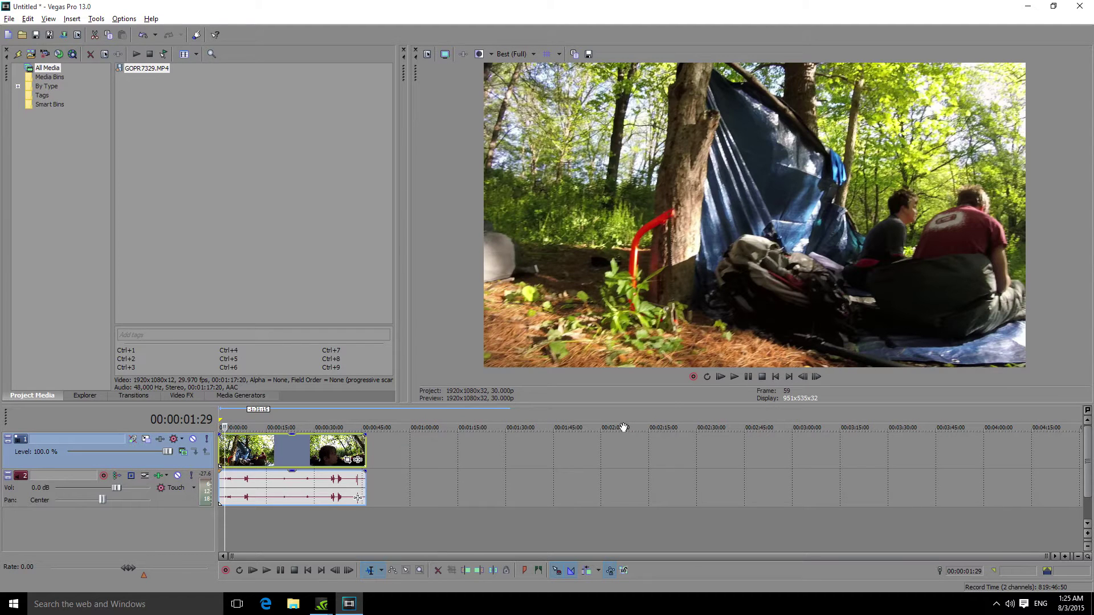
{"action": "left_click", "coordinate": [735, 377]}
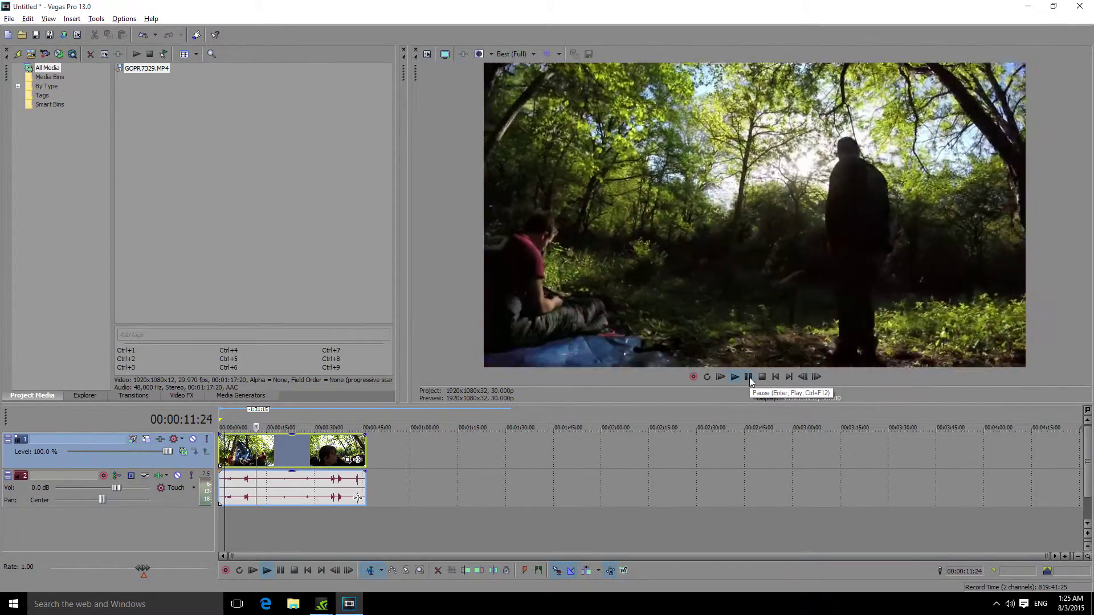
{"action": "left_click", "coordinate": [750, 377]}
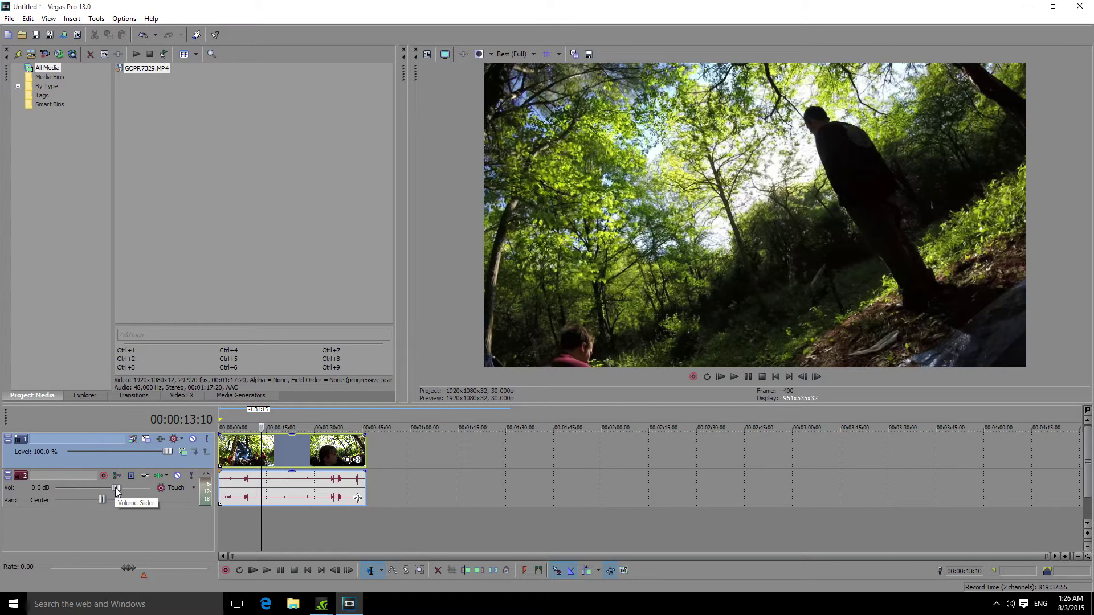
Step: Boost the audio track Vol slider to 12.0 dB and replay from about 4 seconds to check it
{"action": "left_click_drag", "start_coordinate": [115, 487], "coordinate": [152, 488]}
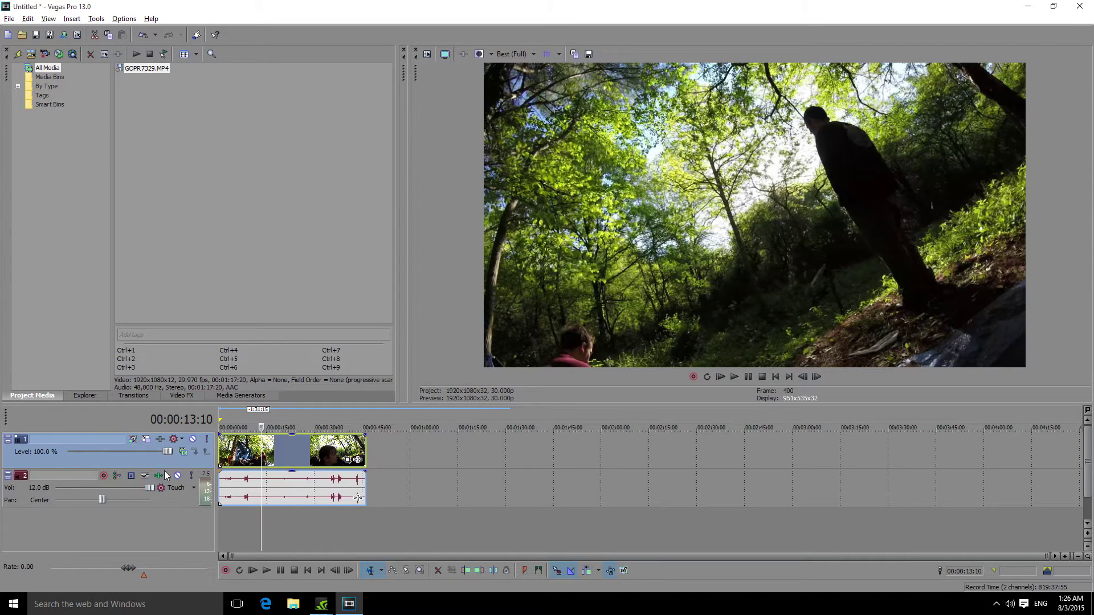
{"action": "left_click", "coordinate": [265, 570]}
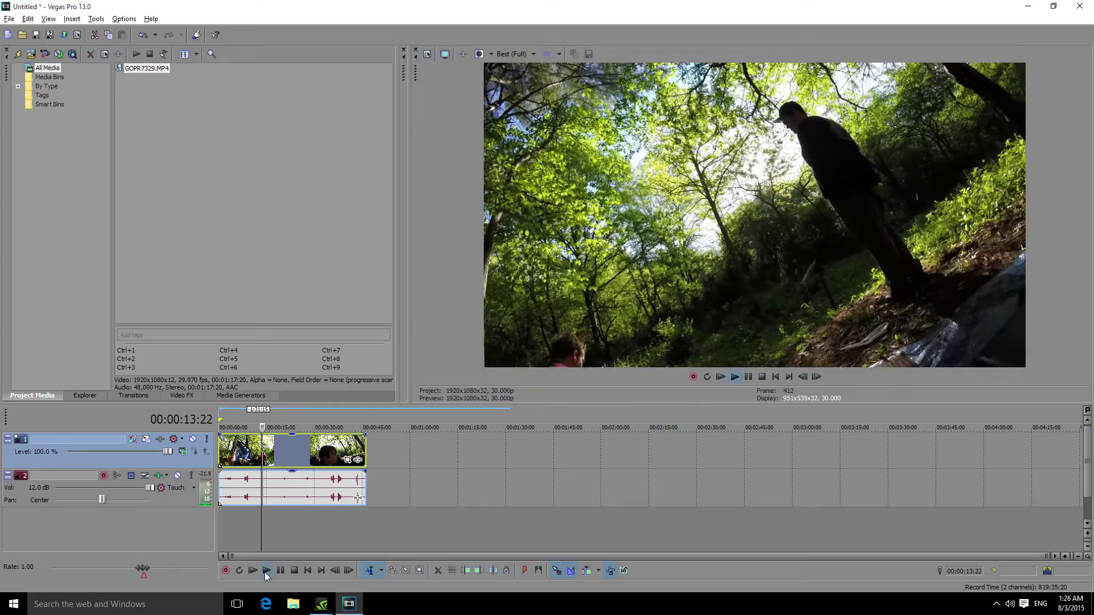
{"action": "left_click", "coordinate": [231, 417]}
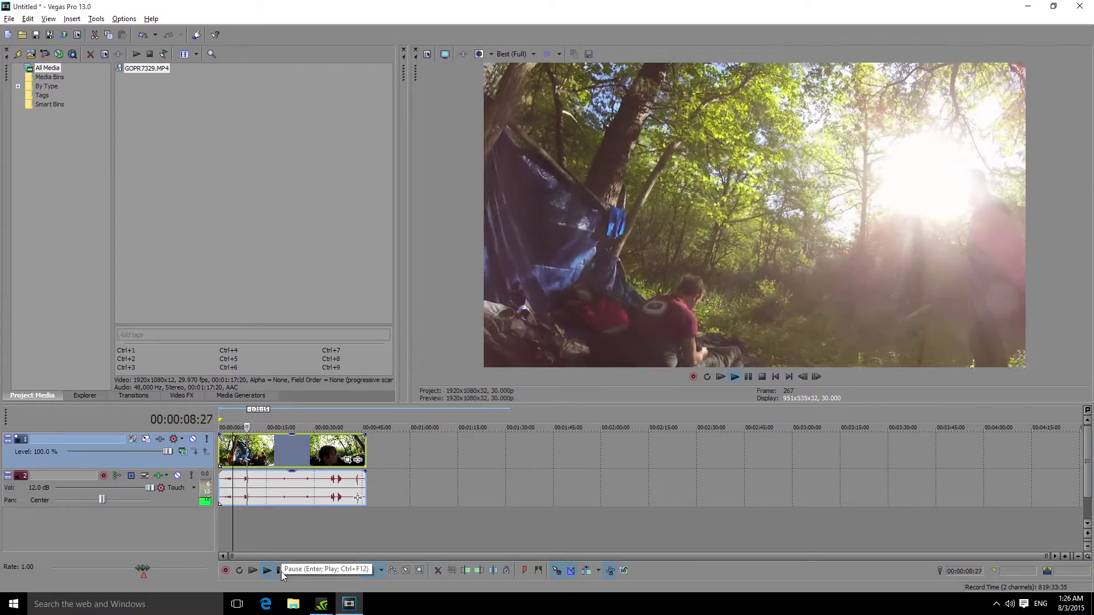
{"action": "left_click", "coordinate": [281, 569]}
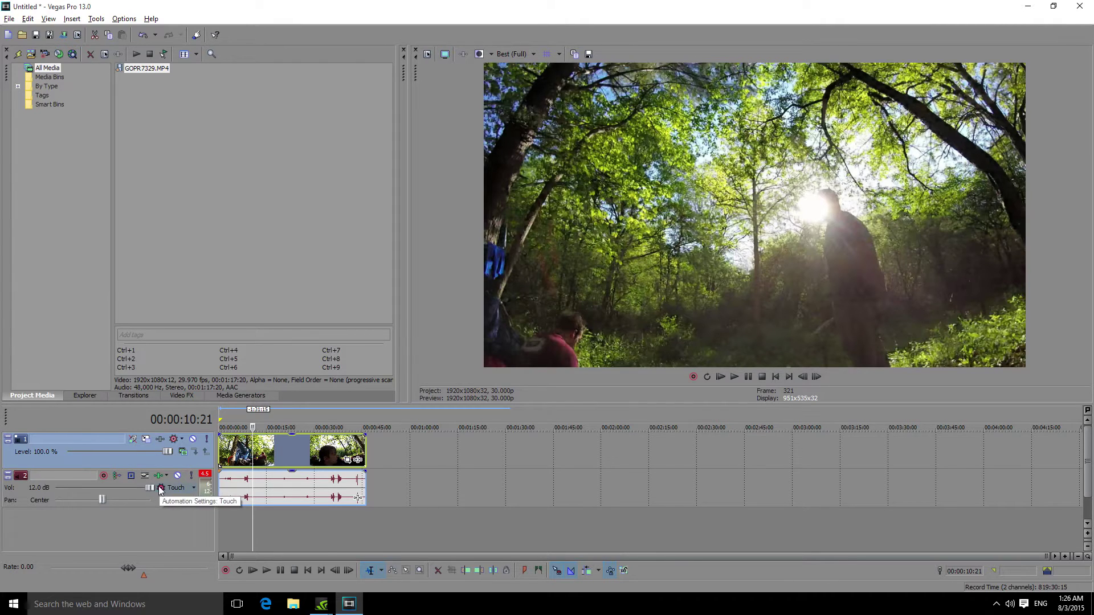
Step: Play from about 3 seconds at very low track volume, try 12.0 dB, then settle at -35.5 dB
{"action": "left_click_drag", "start_coordinate": [148, 488], "coordinate": [62, 491]}
{"action": "left_click", "coordinate": [230, 422]}
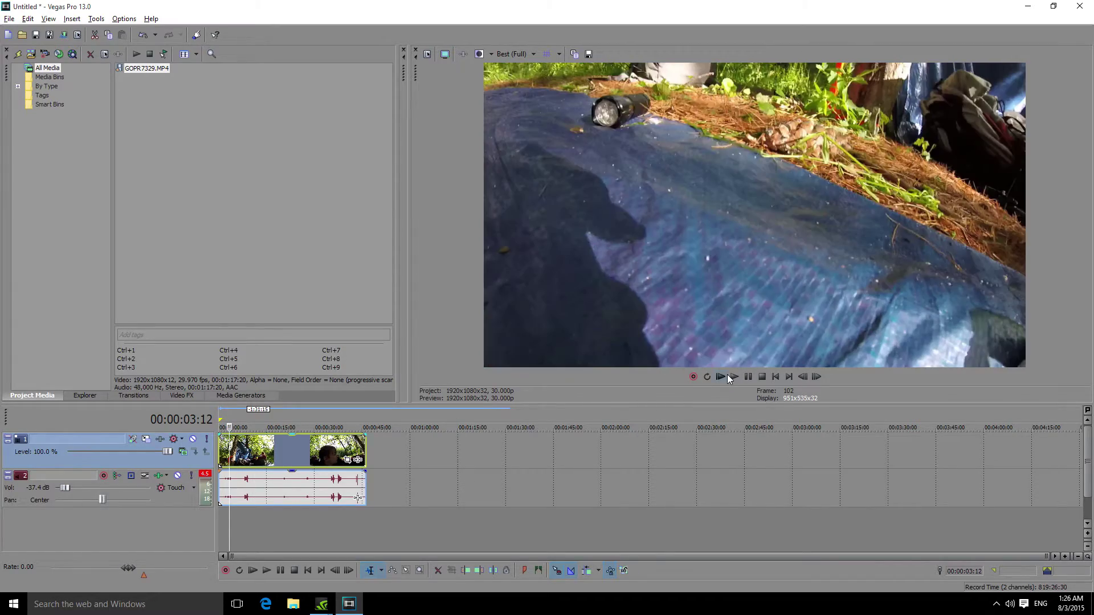
{"action": "left_click", "coordinate": [733, 376]}
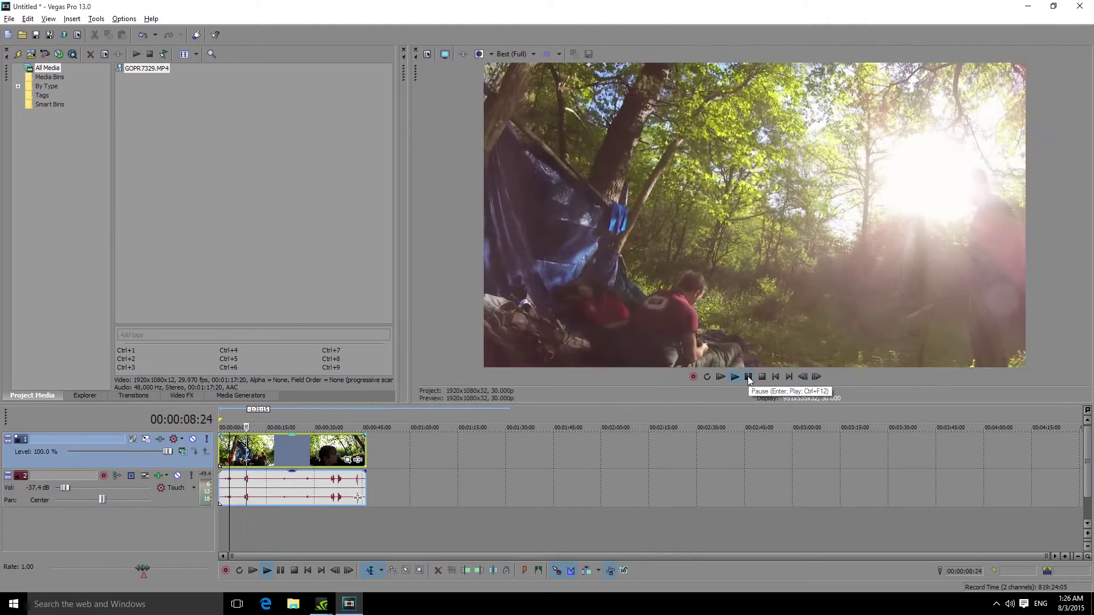
{"action": "left_click", "coordinate": [747, 376]}
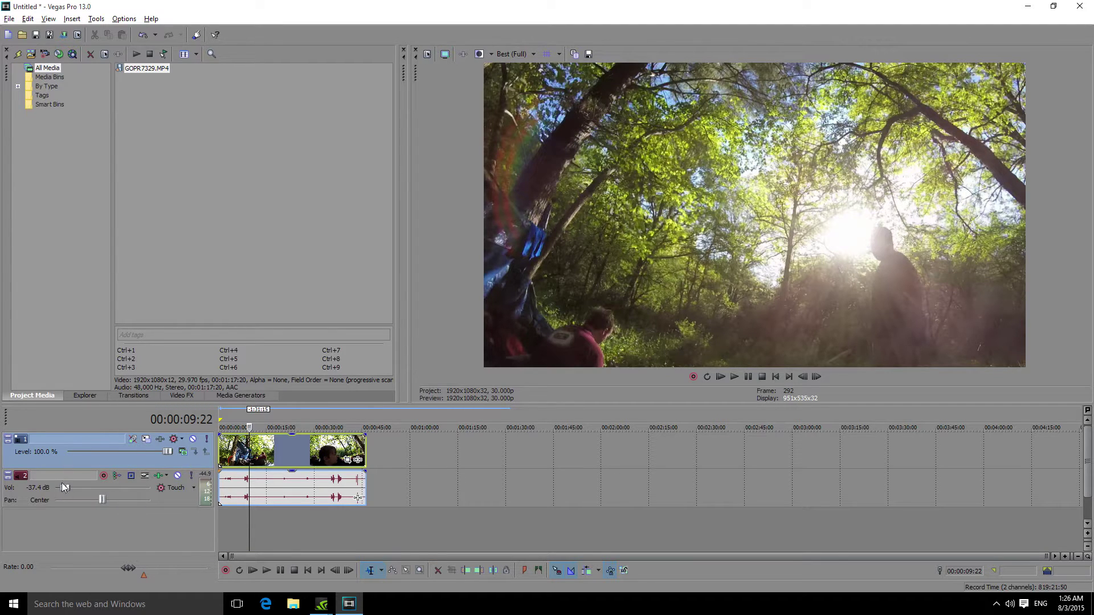
{"action": "left_click_drag", "start_coordinate": [65, 488], "coordinate": [179, 490]}
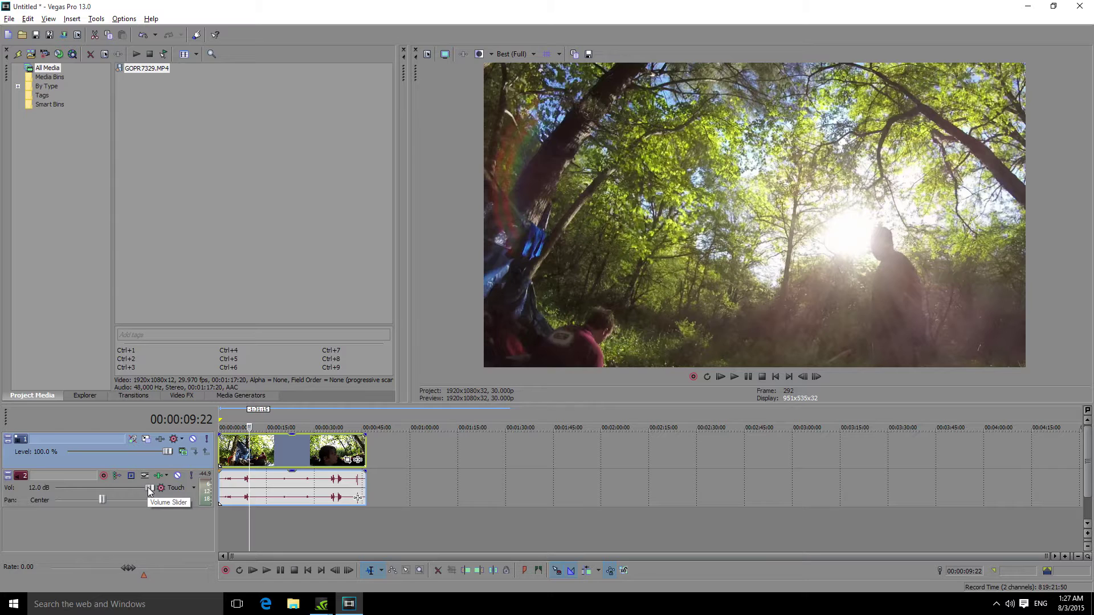
{"action": "left_click_drag", "start_coordinate": [148, 487], "coordinate": [65, 490]}
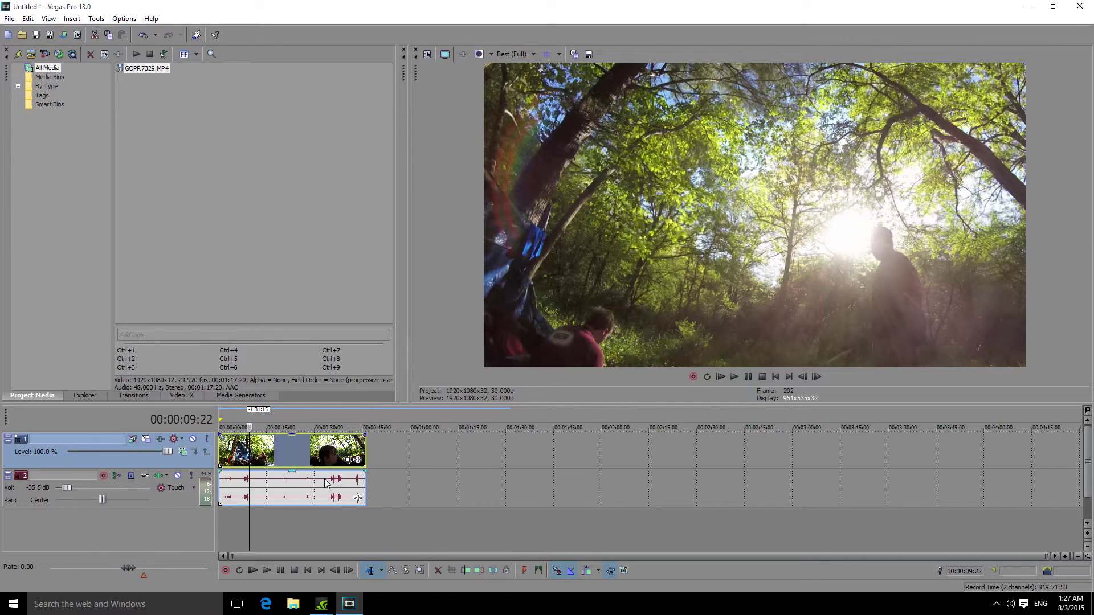
Step: Chain eight Volume plug-ins onto the GOPR7329 audio event through Event FX and confirm
{"action": "left_click", "coordinate": [286, 491]}
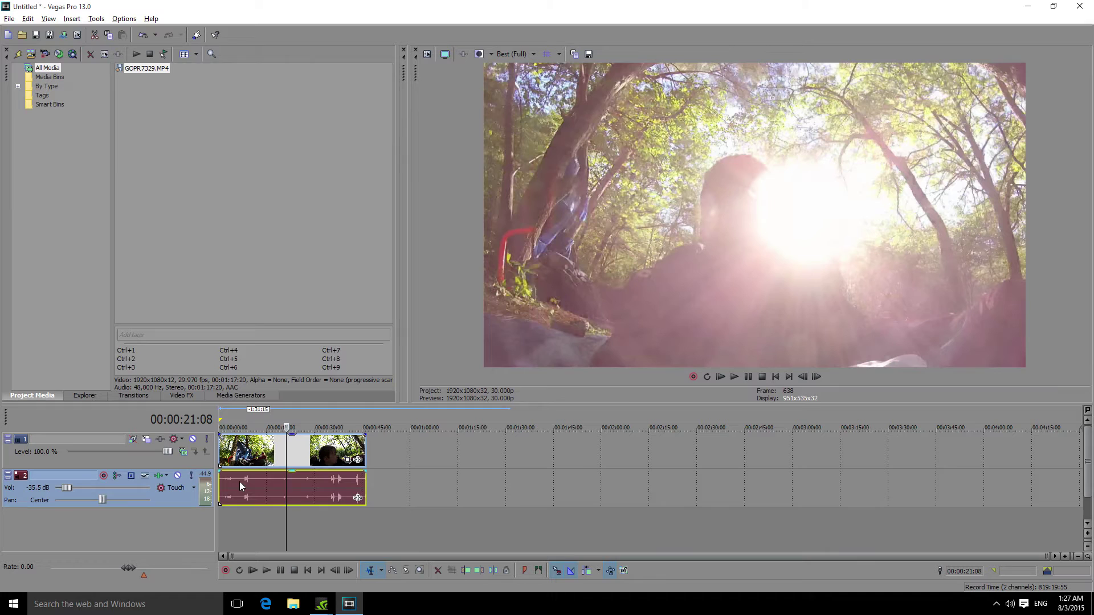
{"action": "left_click", "coordinate": [359, 499]}
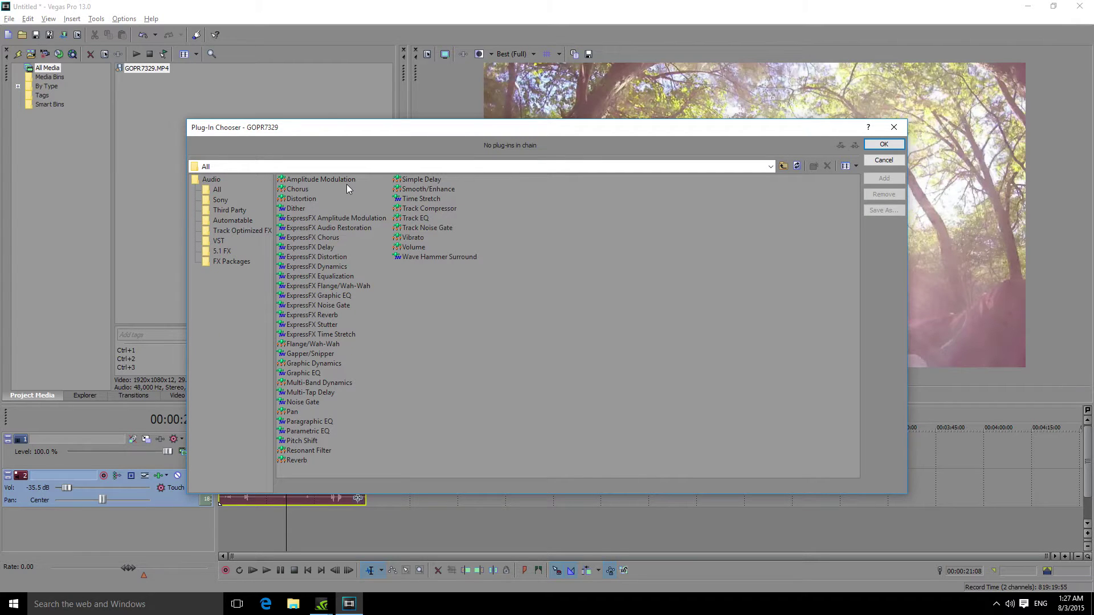
{"action": "left_click", "coordinate": [408, 249]}
{"action": "double_click", "coordinate": [408, 250]}
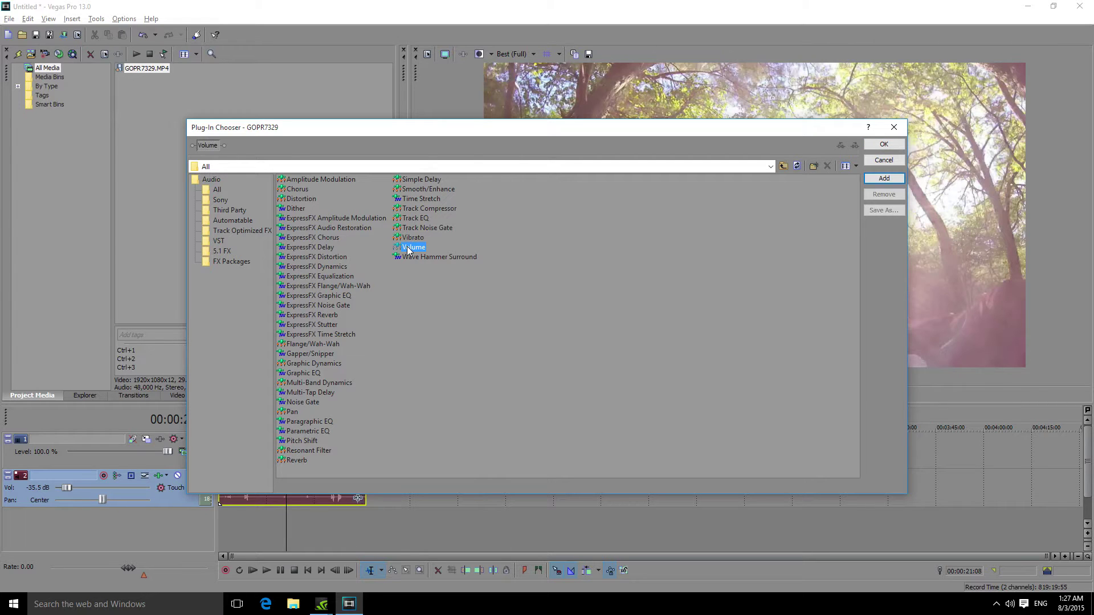
{"action": "double_click", "coordinate": [408, 250]}
{"action": "double_click", "coordinate": [407, 249]}
{"action": "double_click", "coordinate": [407, 250]}
{"action": "double_click", "coordinate": [408, 250]}
{"action": "double_click", "coordinate": [408, 250]}
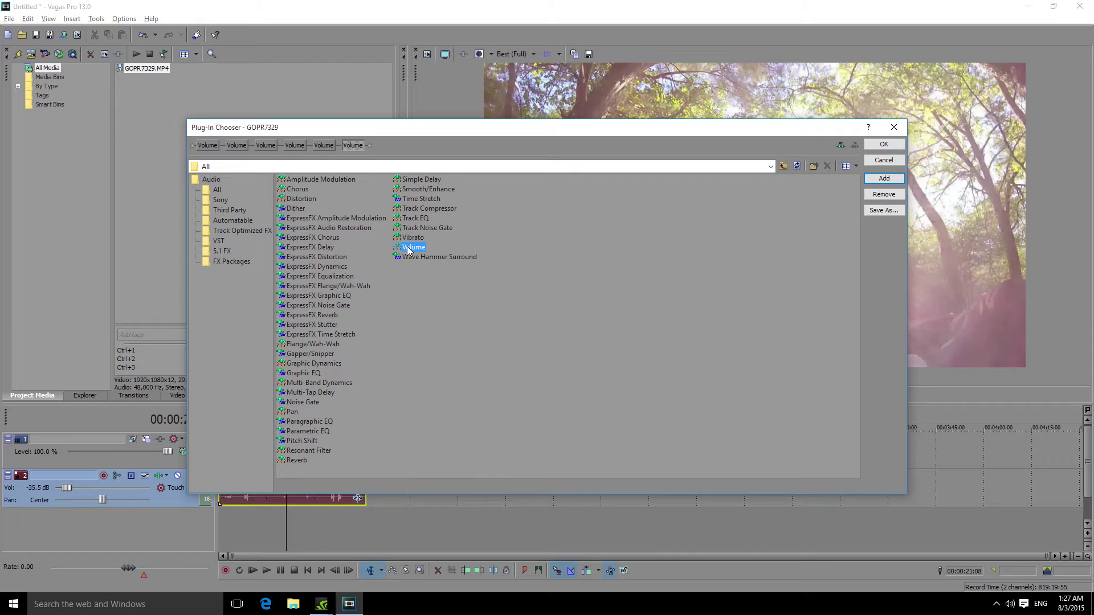
{"action": "double_click", "coordinate": [408, 249]}
{"action": "double_click", "coordinate": [408, 249]}
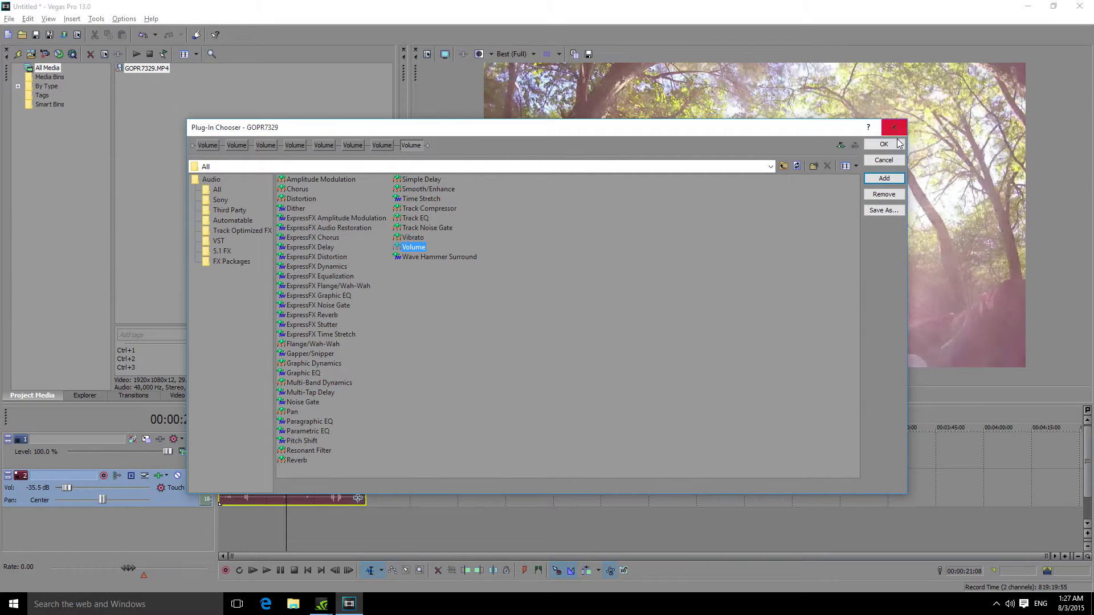
{"action": "left_click", "coordinate": [884, 144]}
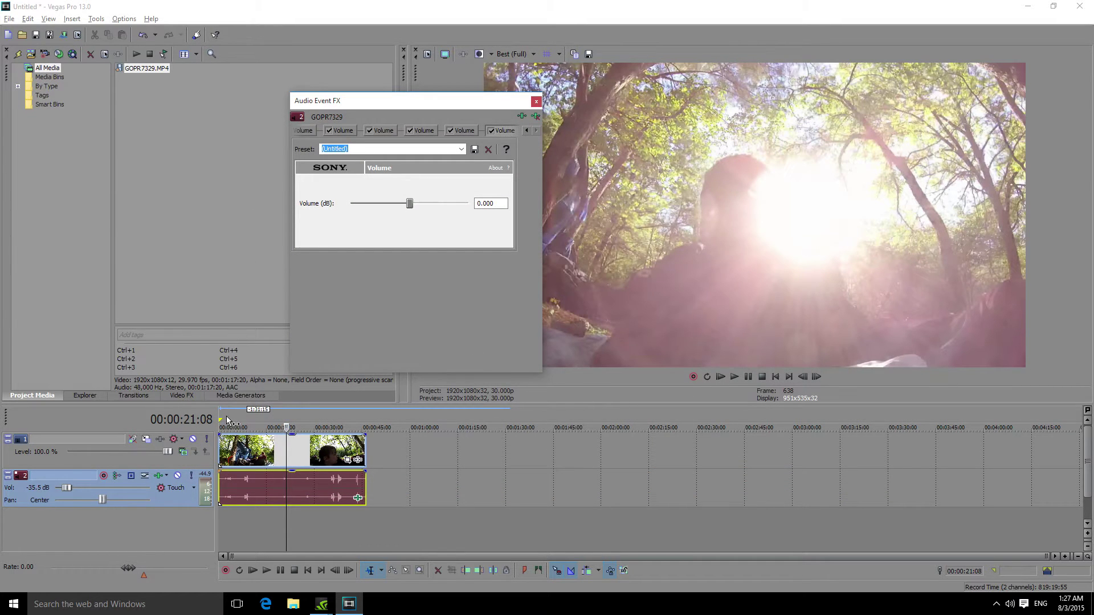
Step: Replay from the project start and boost the first Volume effect to 6.021 dB
{"action": "left_click", "coordinate": [228, 422]}
{"action": "left_click", "coordinate": [733, 376]}
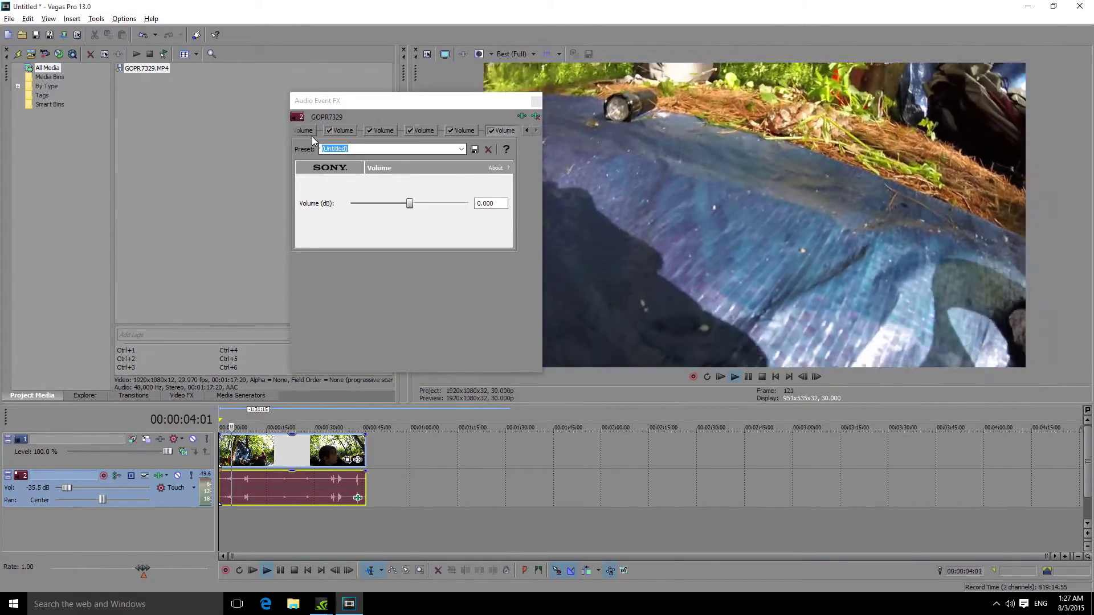
{"action": "left_click", "coordinate": [306, 131]}
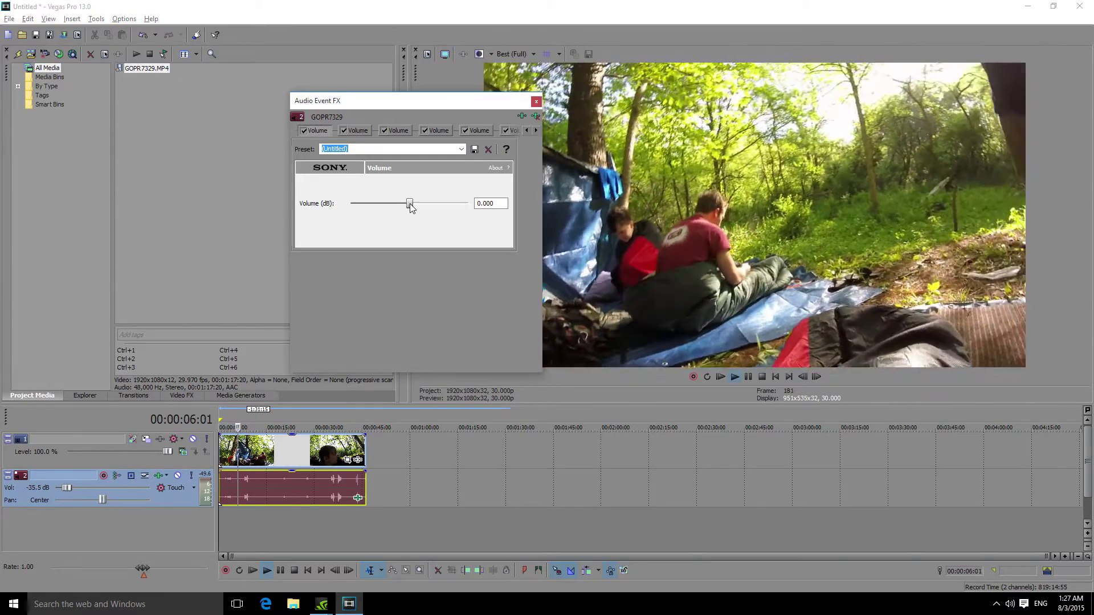
{"action": "left_click_drag", "start_coordinate": [409, 203], "coordinate": [468, 204]}
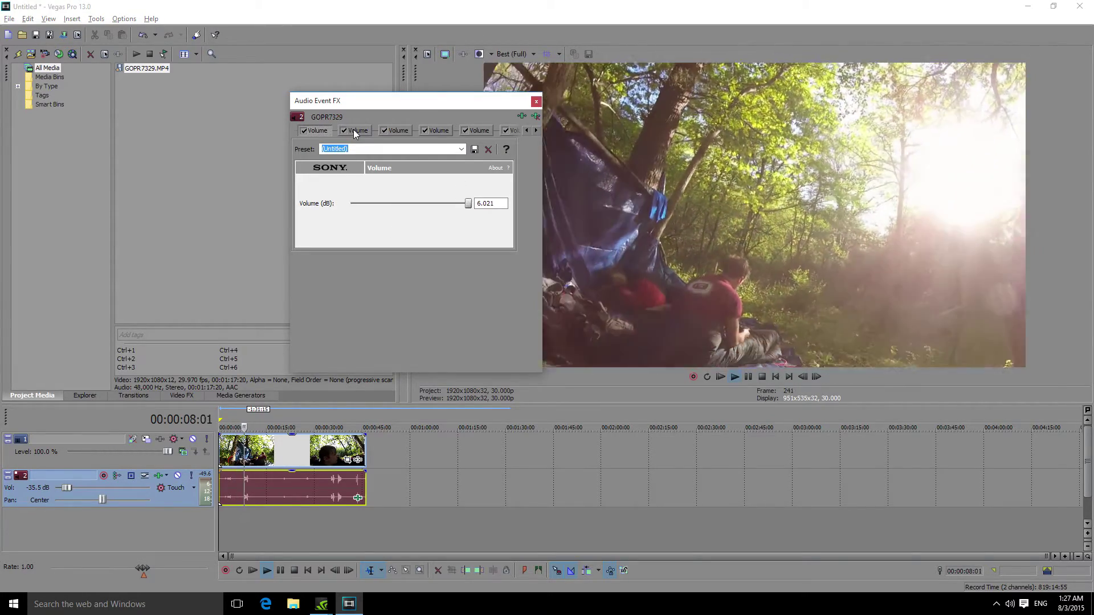
Step: Raise the third Volume effect to 6.021 dB, then step through the fourth to sixth Volume effects
{"action": "left_click", "coordinate": [353, 131]}
{"action": "left_click", "coordinate": [396, 131]}
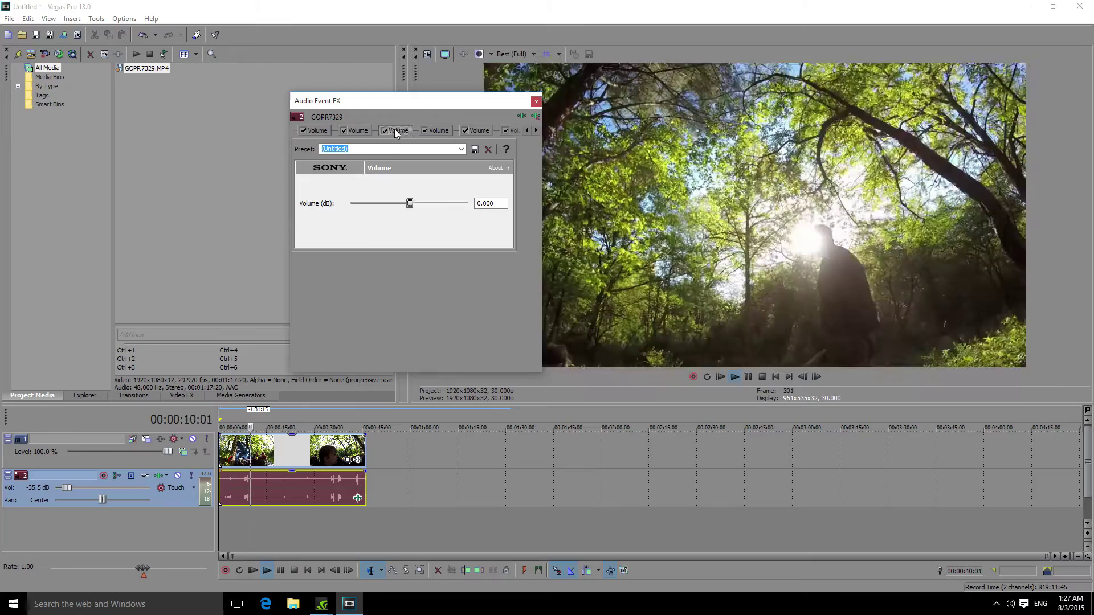
{"action": "left_click_drag", "start_coordinate": [409, 204], "coordinate": [468, 203]}
{"action": "left_click", "coordinate": [433, 130]}
{"action": "left_click", "coordinate": [475, 131]}
{"action": "left_click", "coordinate": [514, 130]}
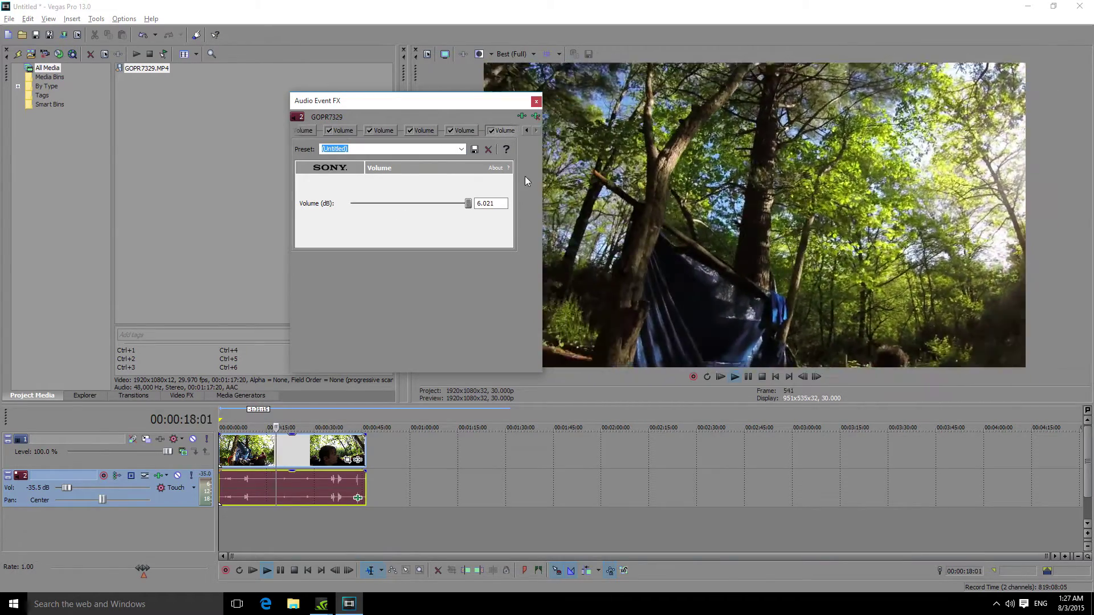
Step: Add two more Volume plug-ins to the audio event's effect chain
{"action": "left_click", "coordinate": [521, 116]}
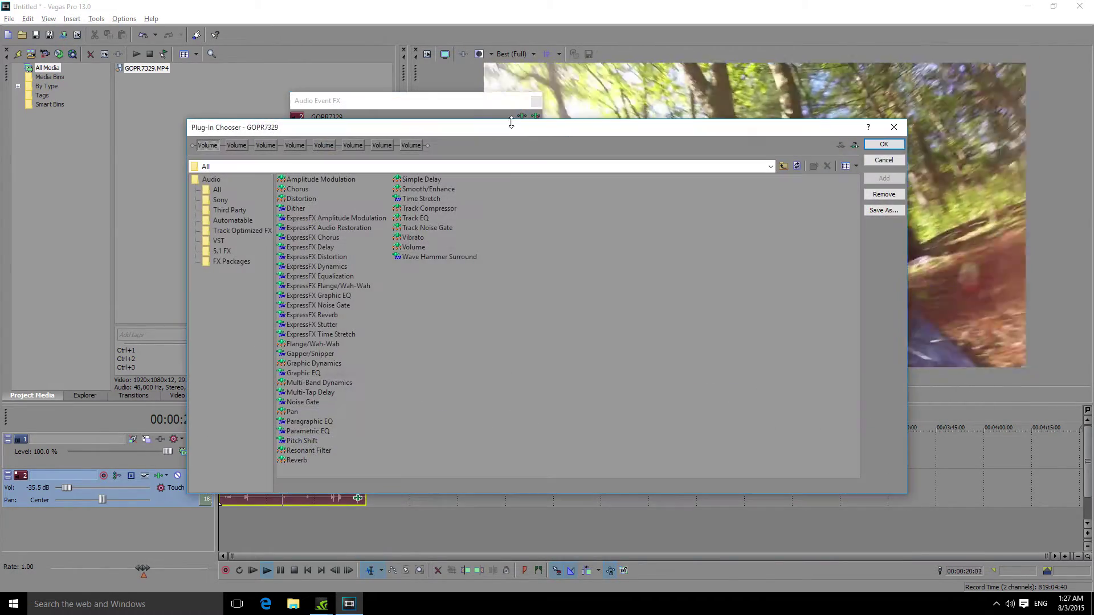
{"action": "double_click", "coordinate": [413, 247]}
{"action": "double_click", "coordinate": [415, 247]}
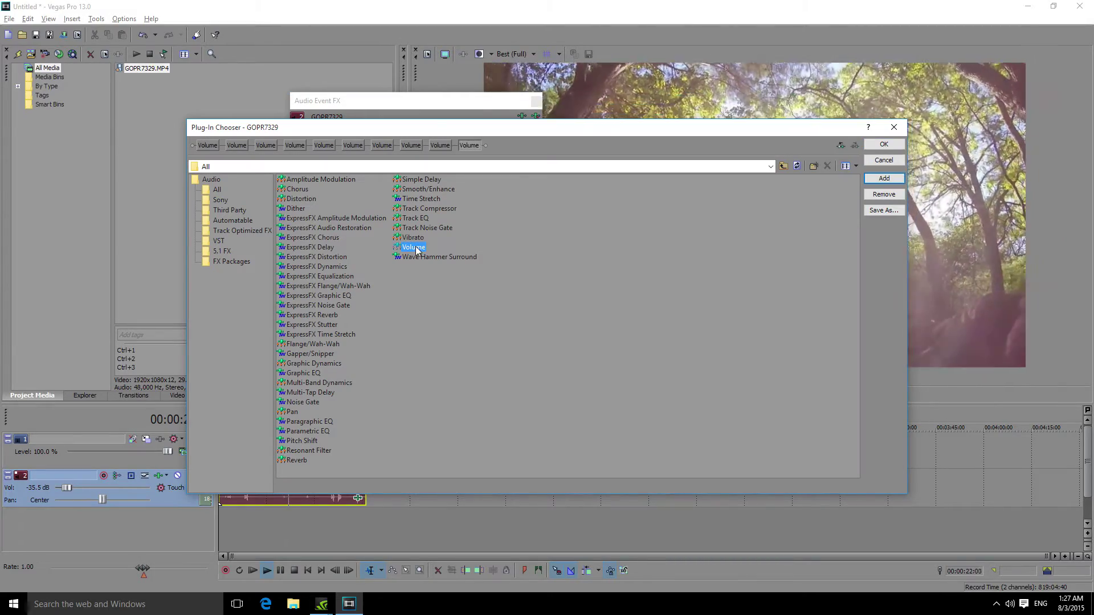
{"action": "left_click", "coordinate": [884, 144]}
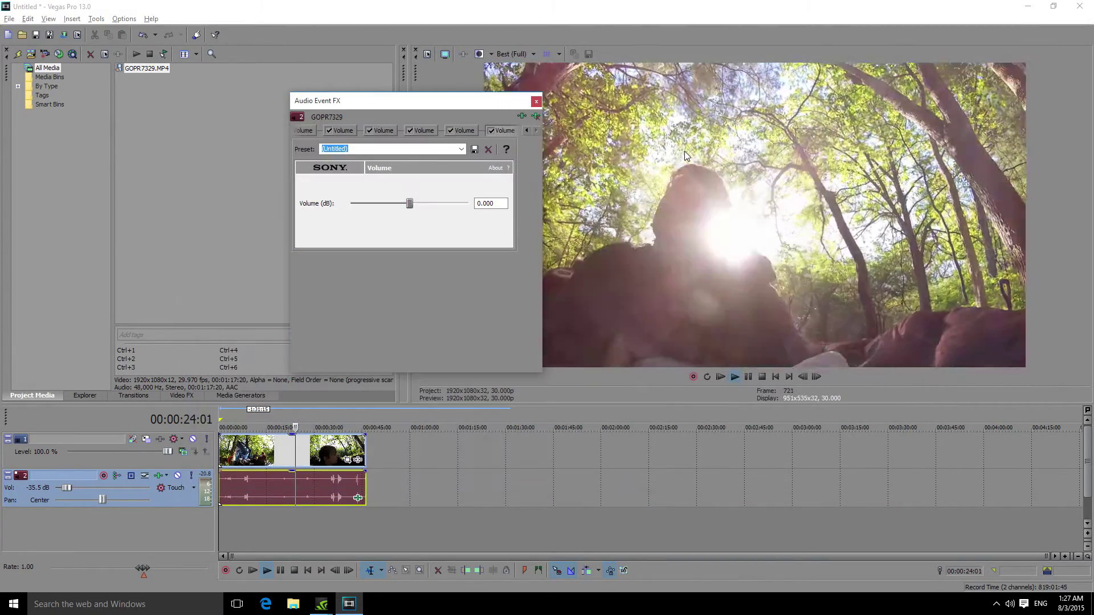
Step: Push the new Volume effect and the fourth one to their 6.021 dB maximum
{"action": "left_click_drag", "start_coordinate": [409, 203], "coordinate": [544, 199]}
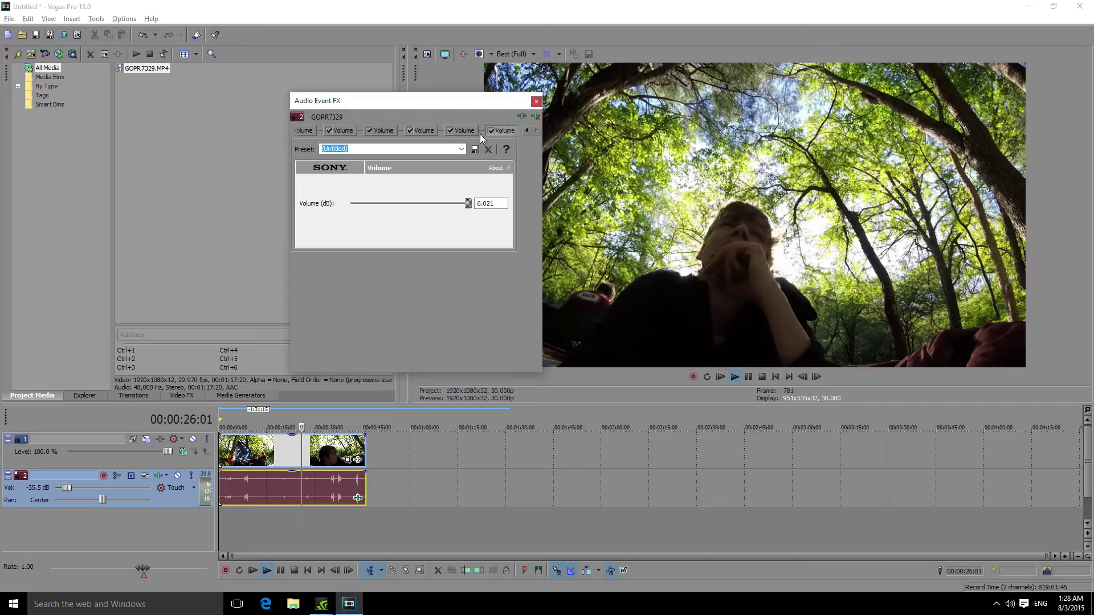
{"action": "left_click", "coordinate": [462, 130]}
{"action": "left_click_drag", "start_coordinate": [409, 204], "coordinate": [605, 179]}
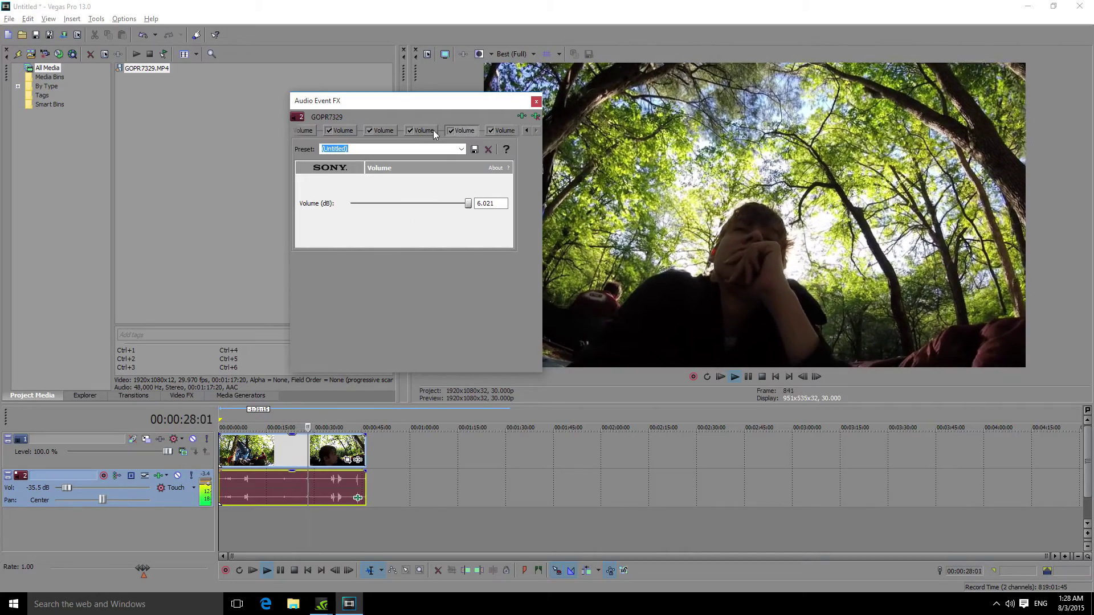
{"action": "left_click", "coordinate": [433, 130]}
{"action": "left_click_drag", "start_coordinate": [409, 203], "coordinate": [495, 204]}
{"action": "left_click", "coordinate": [385, 131]}
{"action": "left_click", "coordinate": [349, 129]}
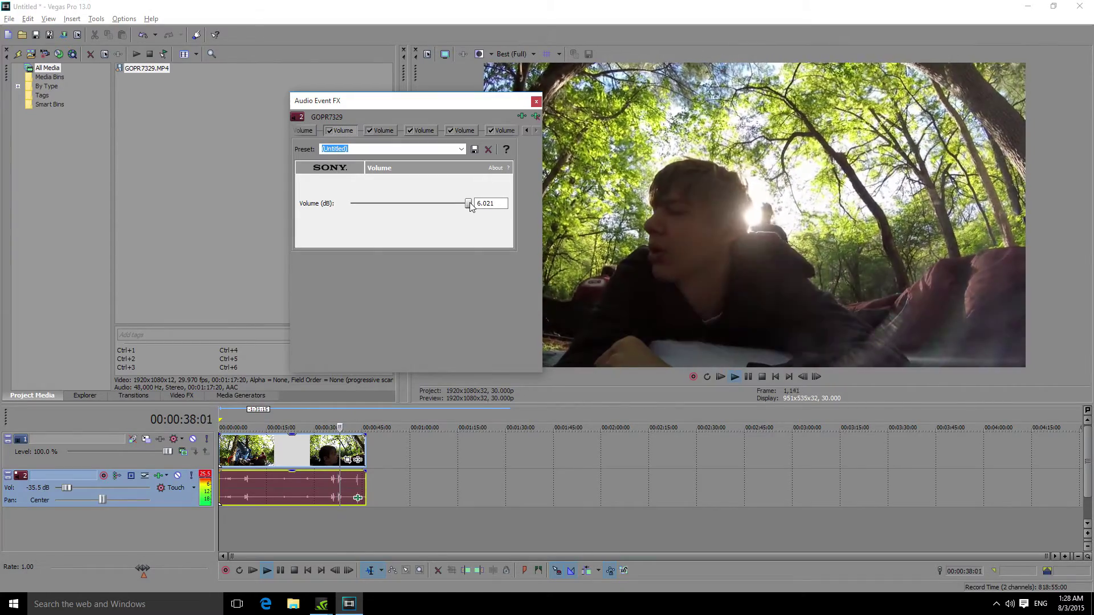
Step: Lower one Volume effect to 2.411 dB, then replay from about 11 seconds to about 15 seconds to check the level
{"action": "left_click_drag", "start_coordinate": [470, 205], "coordinate": [428, 205]}
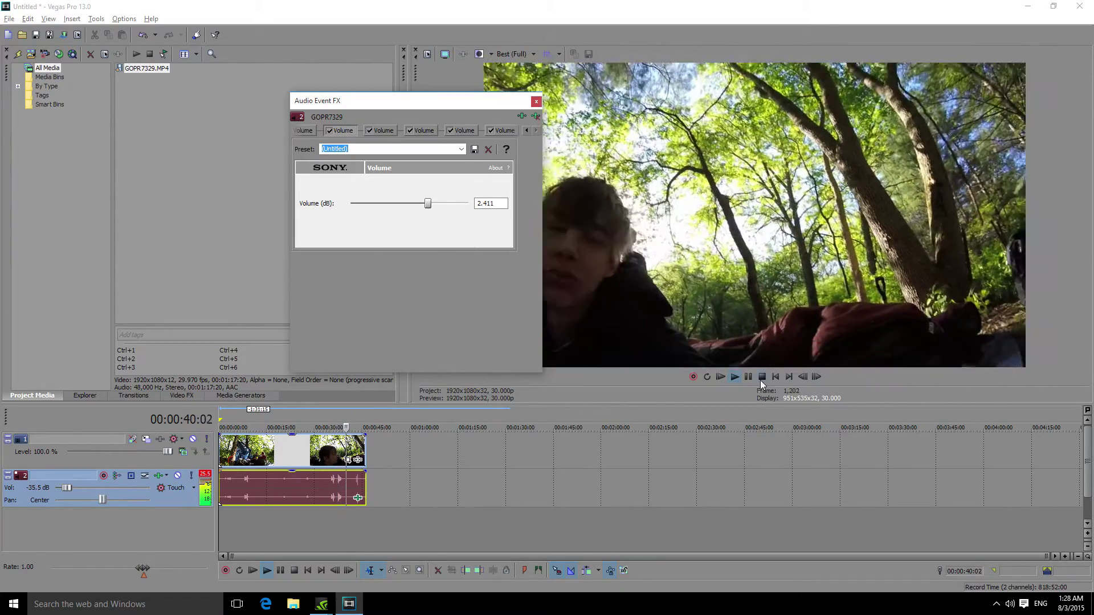
{"action": "left_click", "coordinate": [750, 376]}
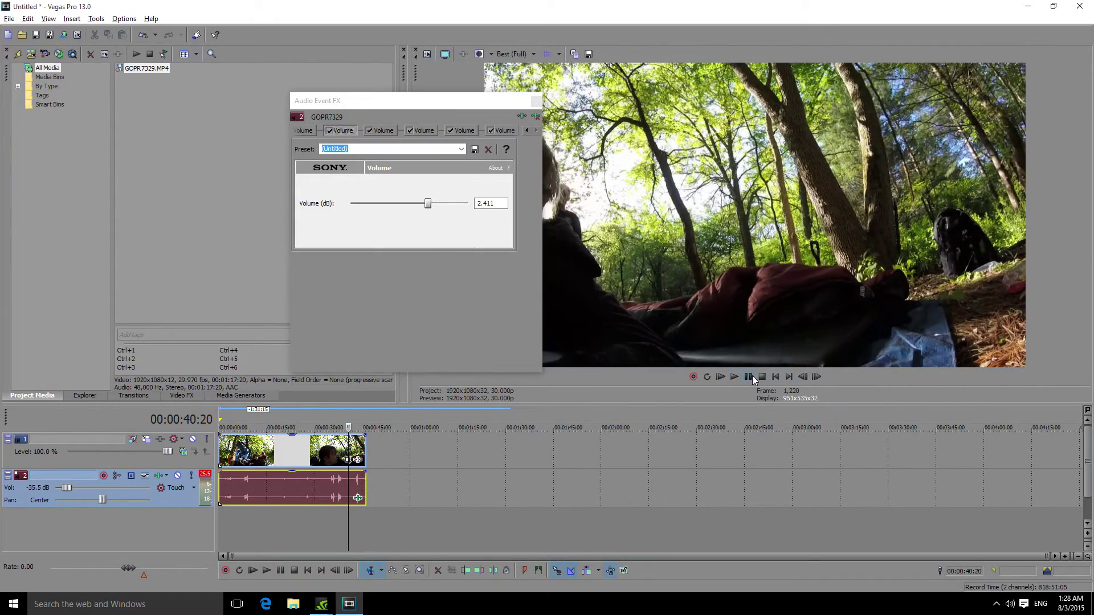
{"action": "left_click", "coordinate": [254, 415]}
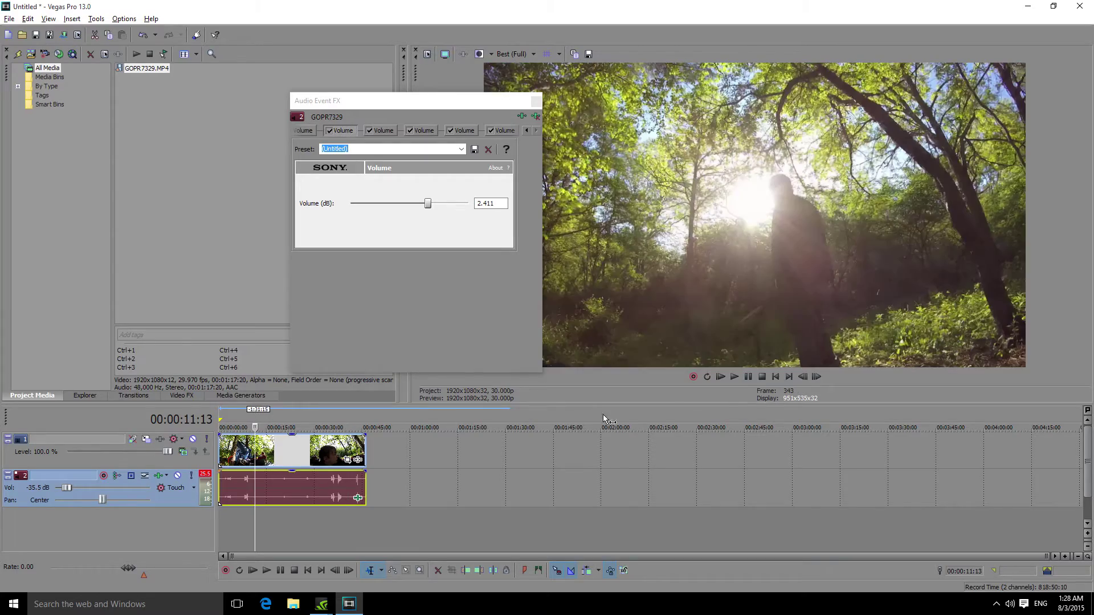
{"action": "left_click", "coordinate": [737, 378]}
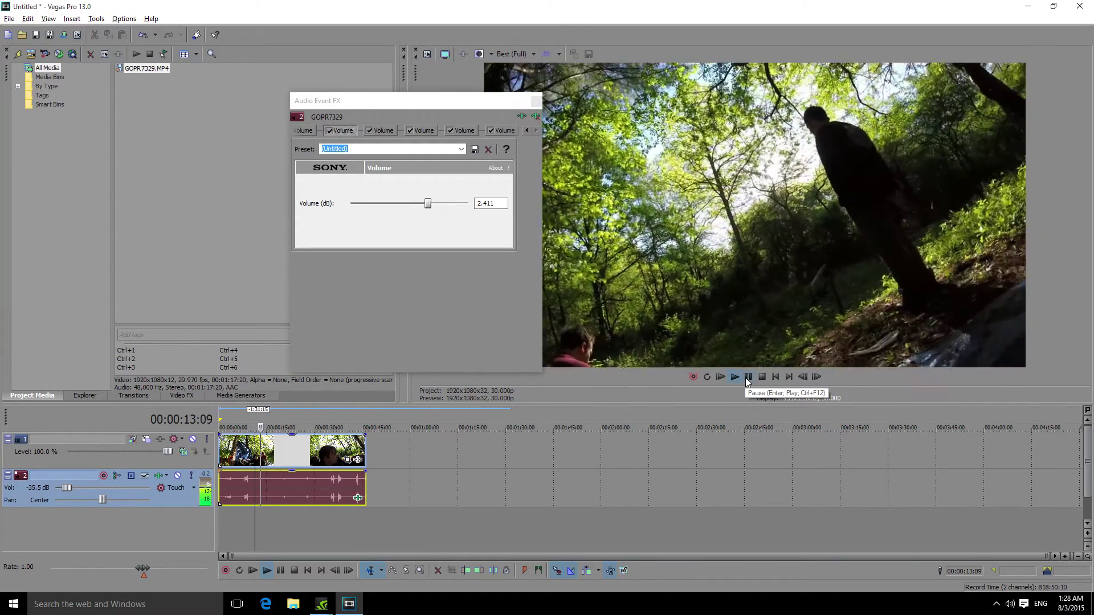
{"action": "left_click", "coordinate": [747, 379]}
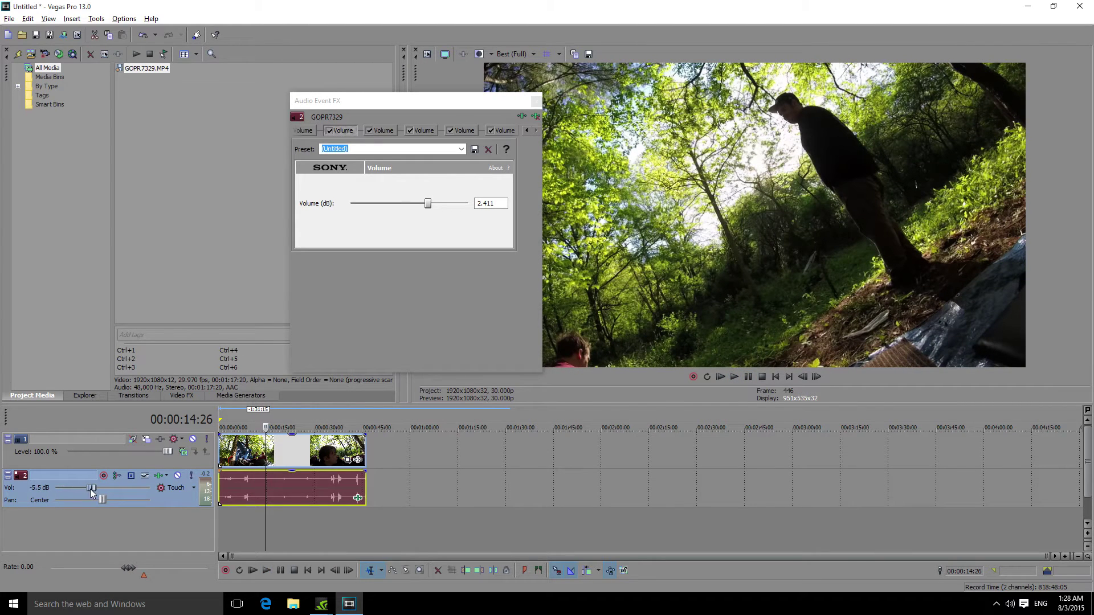
{"action": "left_click", "coordinate": [738, 377]}
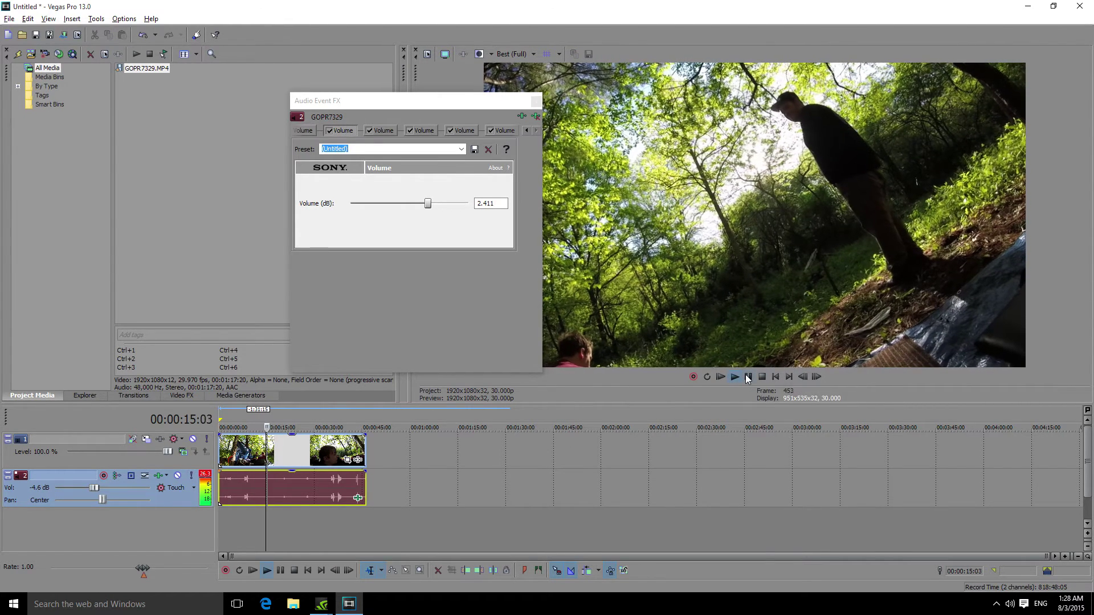
{"action": "left_click", "coordinate": [747, 376]}
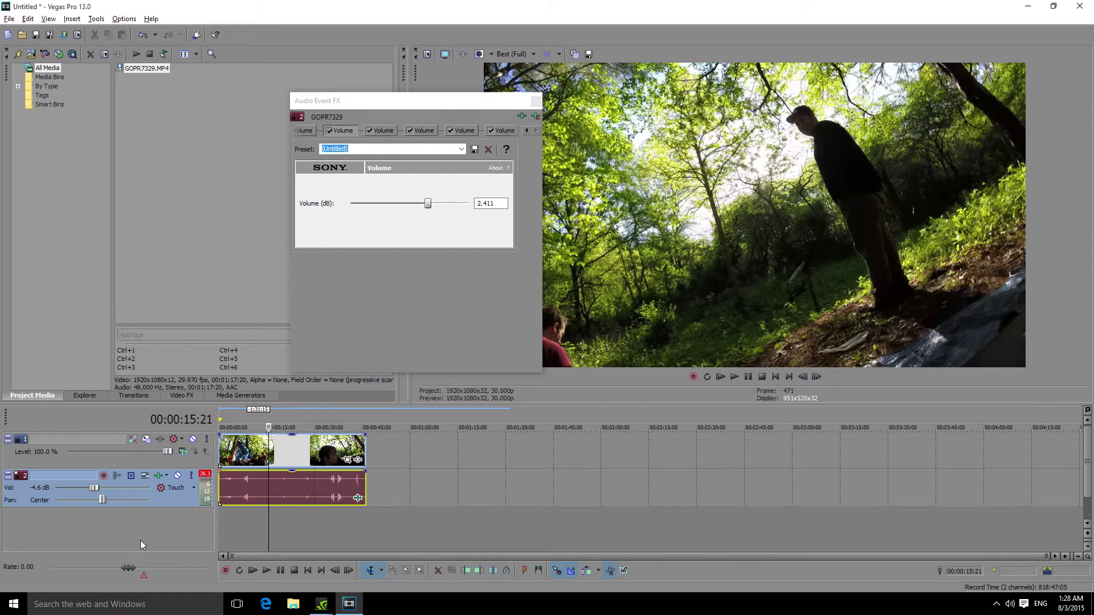